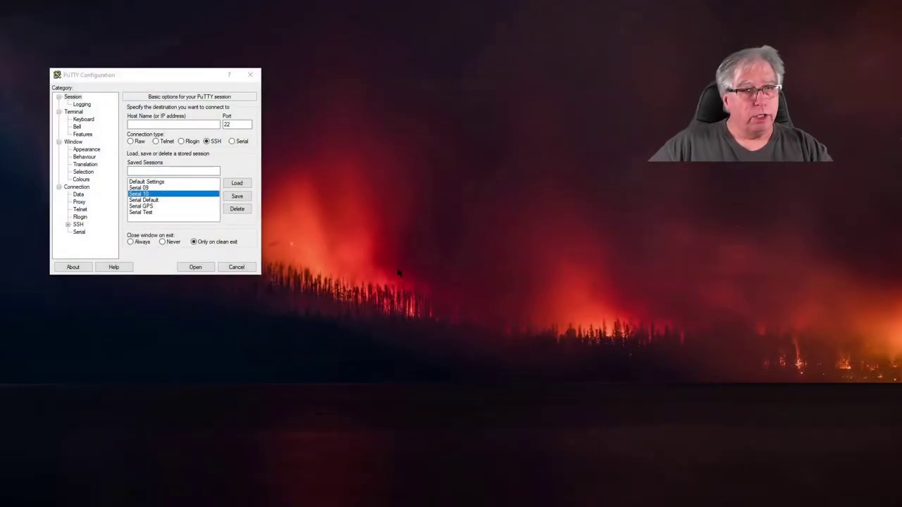
# Load the saved session Serial 10 and open its serial connection, placing the terminal window near the screen's upper-left corner
pyautogui.click(127, 77)
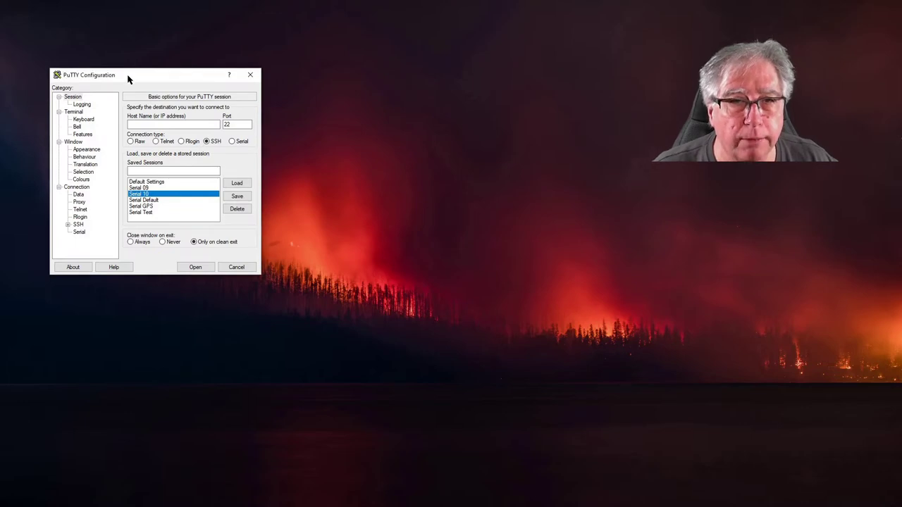
pyautogui.moveTo(128, 76); pyautogui.dragTo(122, 62)
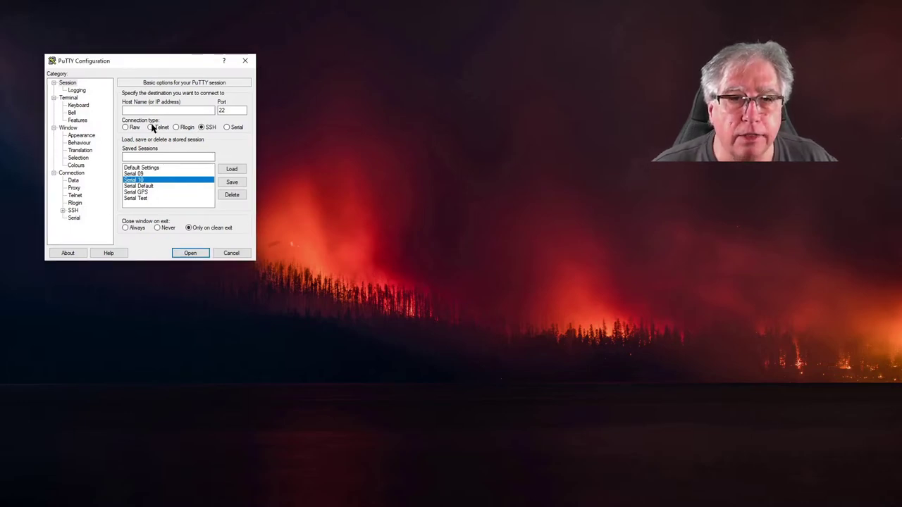
pyautogui.click(231, 172)
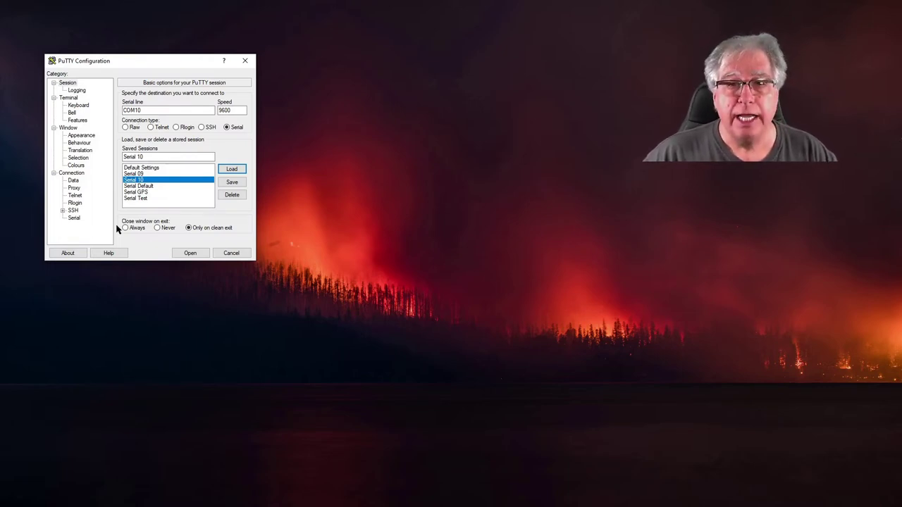
pyautogui.click(190, 254)
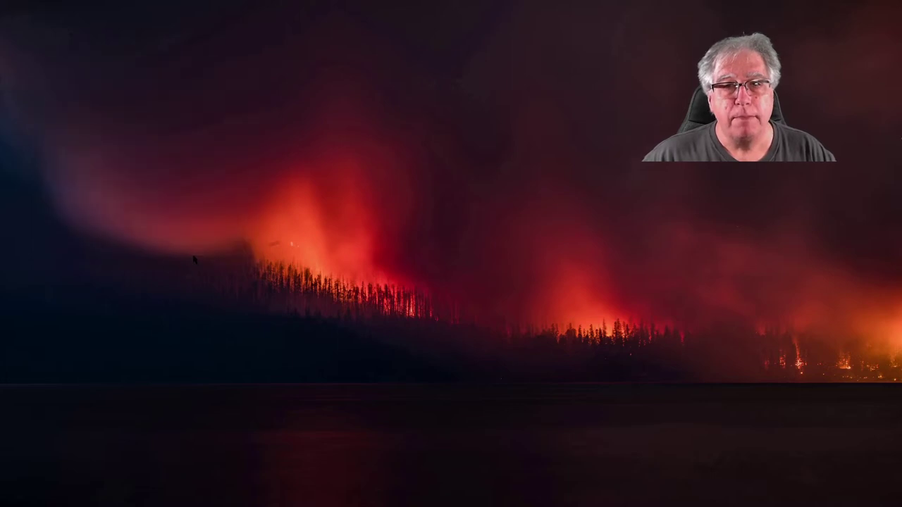
pyautogui.moveTo(247, 117); pyautogui.dragTo(282, 21)
# Set the TNC's baud rate at its startup prompt and enter the station callsign
pyautogui.press('?')
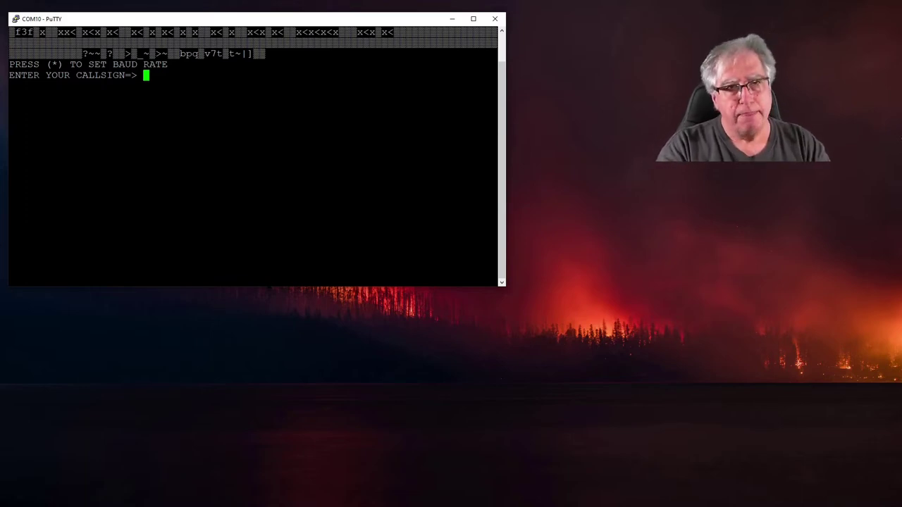
pyautogui.write('AG6AG')
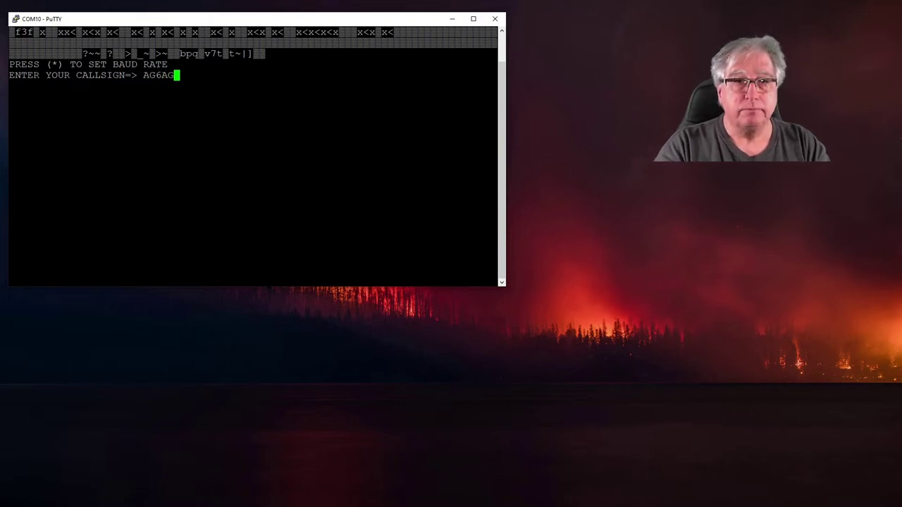
pyautogui.press('Return')
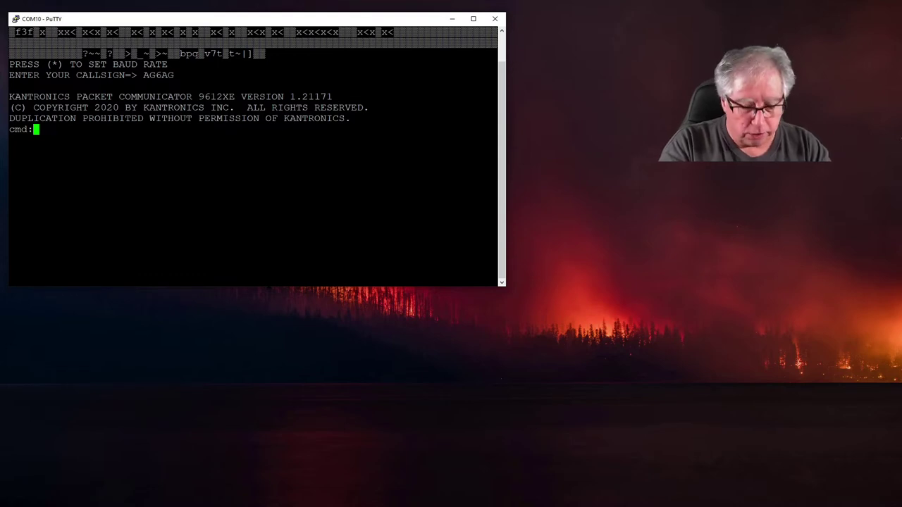
# Query the 9612XE's port baud rates with HBAUD and its stream state with STATUS
pyautogui.write('H')
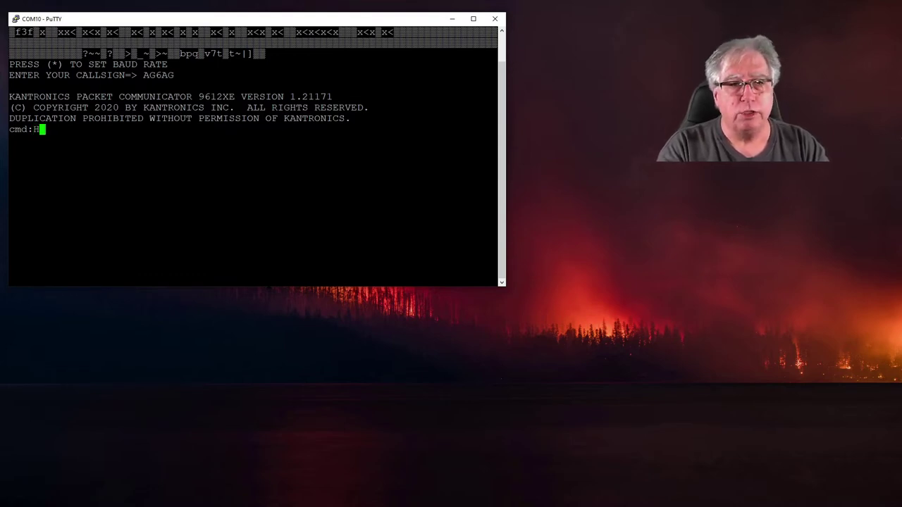
pyautogui.write('BAUD')
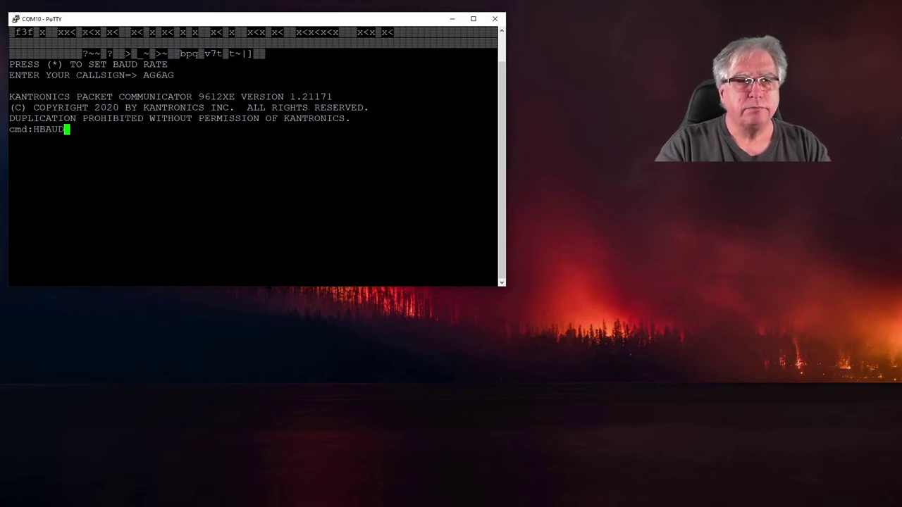
pyautogui.press('Return')
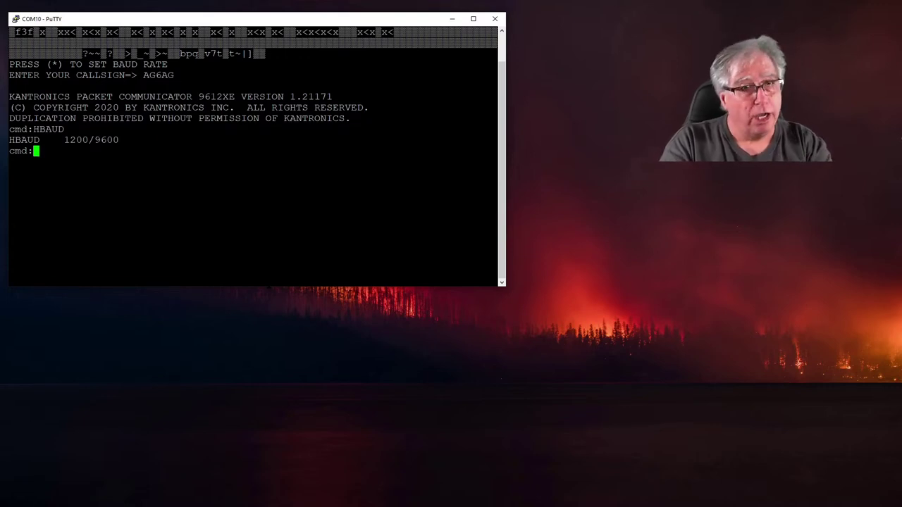
pyautogui.write('STATUS')
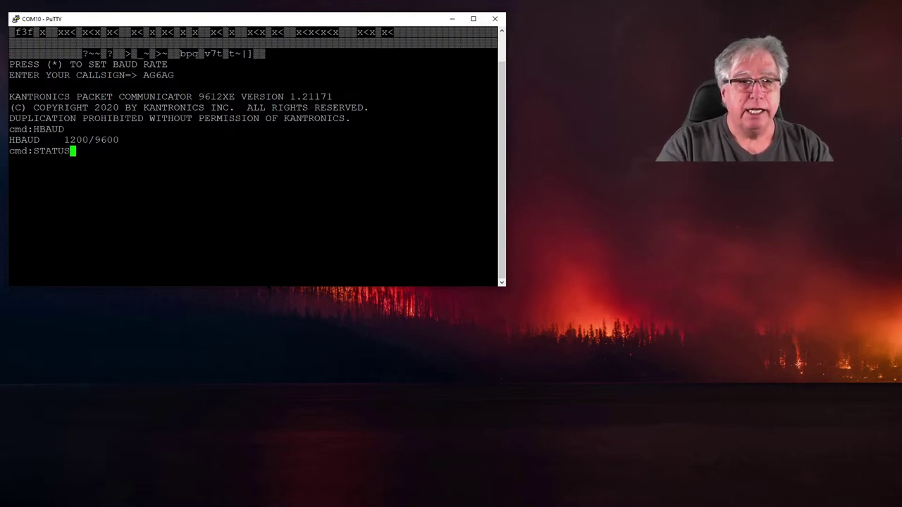
pyautogui.press('Return')
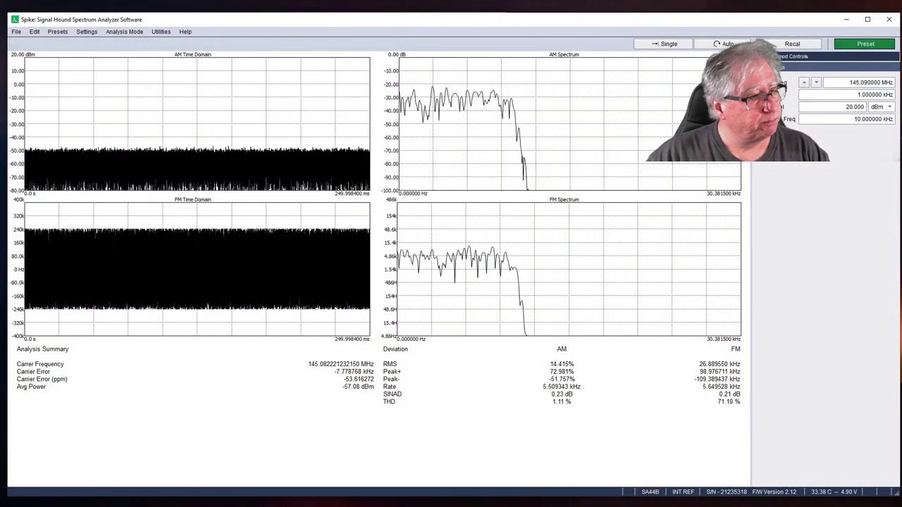
# Switch from the Spike analyzer to the COM10 PuTTY terminal and start calibrate mode with CAL
pyautogui.hotkey('alt', 'Tab')
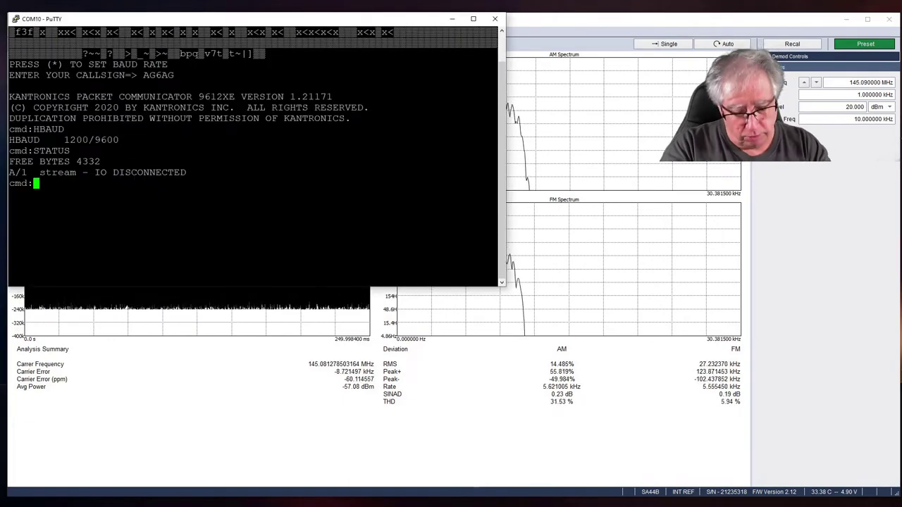
pyautogui.write('CAL')
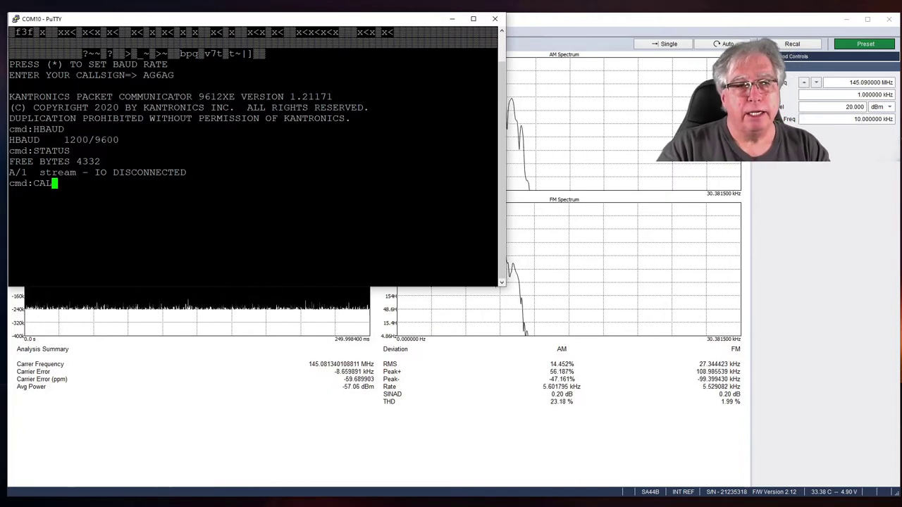
pyautogui.press('Return')
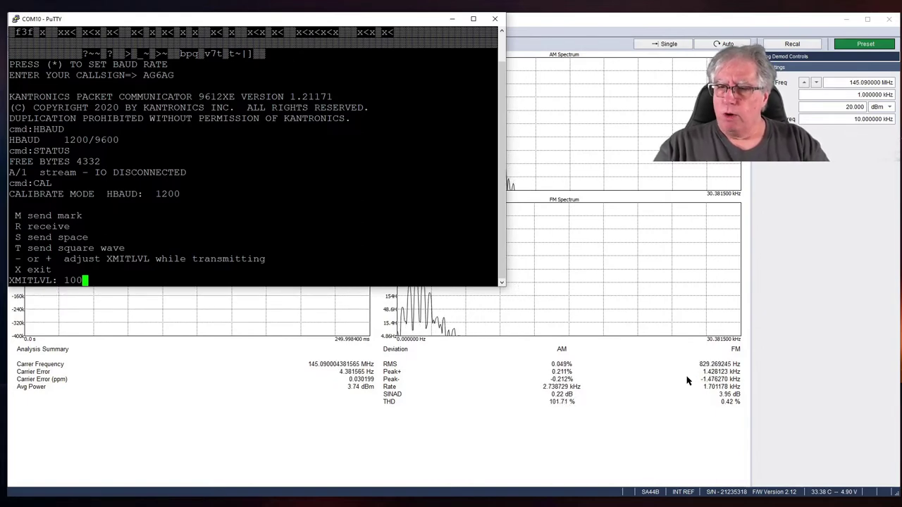
# Raise the 9612XE's transmit level (XMITLVL) to 247 while transmitting, and exit calibrate mode
pyautogui.press('+')
pyautogui.press('+')
pyautogui.press('+')
pyautogui.press('+')
pyautogui.press('+')
pyautogui.press('+')
pyautogui.press('+')
pyautogui.press('+')
pyautogui.press('+')
pyautogui.press('+')
pyautogui.press('+')
pyautogui.press('+')
pyautogui.press('+')
pyautogui.press('+')
pyautogui.press('+')
pyautogui.press('+')
pyautogui.press('+')
pyautogui.press('+')
pyautogui.press('+')
pyautogui.press('+')
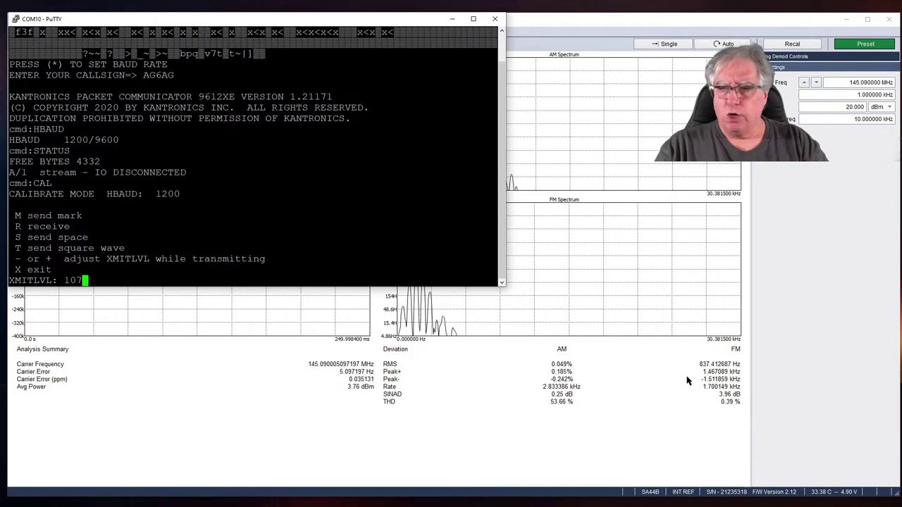
pyautogui.press('+')
pyautogui.press('+')
pyautogui.press('+')
pyautogui.press('+')
pyautogui.press('+')
pyautogui.press('+')
pyautogui.press('+')
pyautogui.press('+')
pyautogui.press('+')
pyautogui.press('+')
pyautogui.press('+')
pyautogui.press('+')
pyautogui.press('+')
pyautogui.press('+')
pyautogui.press('+')
pyautogui.press('+')
pyautogui.press('+')
pyautogui.press('+')
pyautogui.press('+')
pyautogui.press('+')
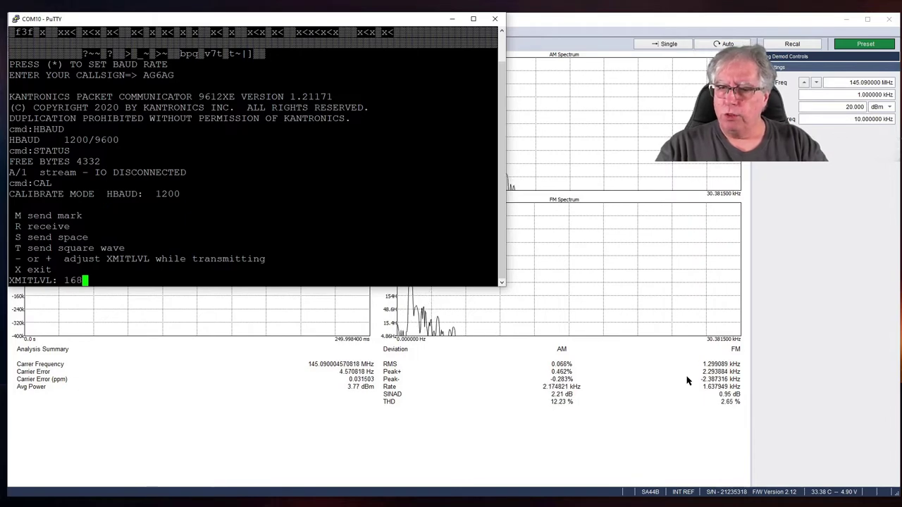
pyautogui.press('+')
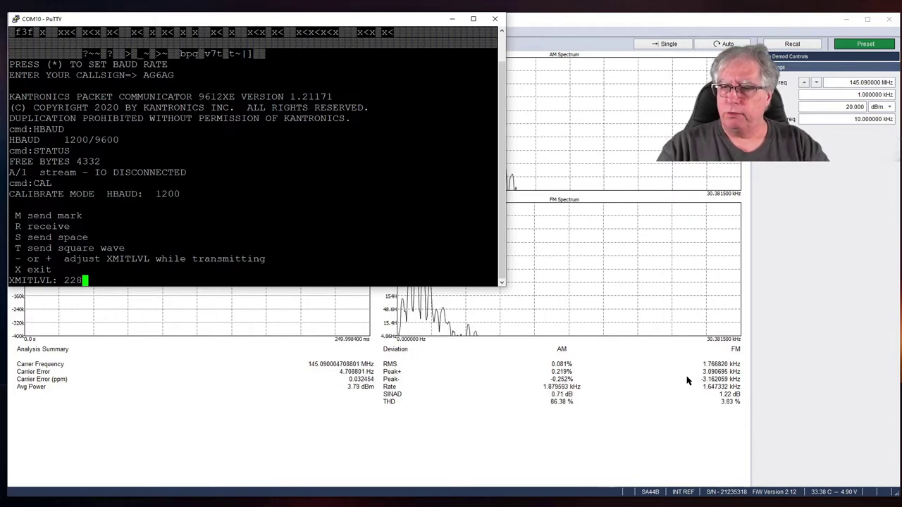
pyautogui.press('+')
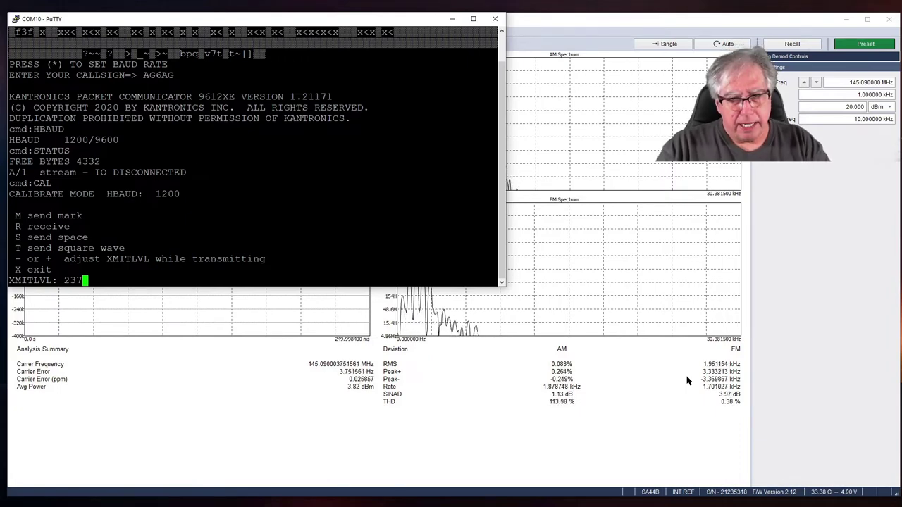
pyautogui.press('+')
pyautogui.press('+')
pyautogui.press('+')
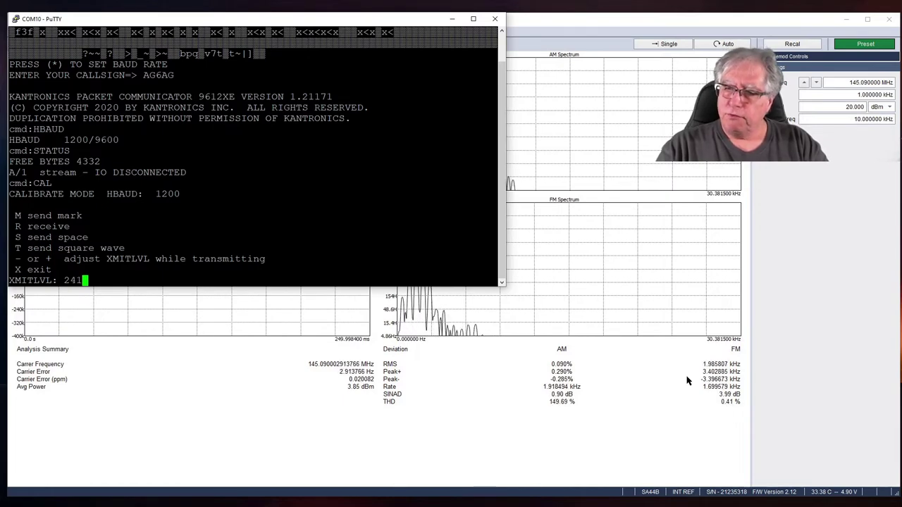
pyautogui.press('+')
pyautogui.press('+')
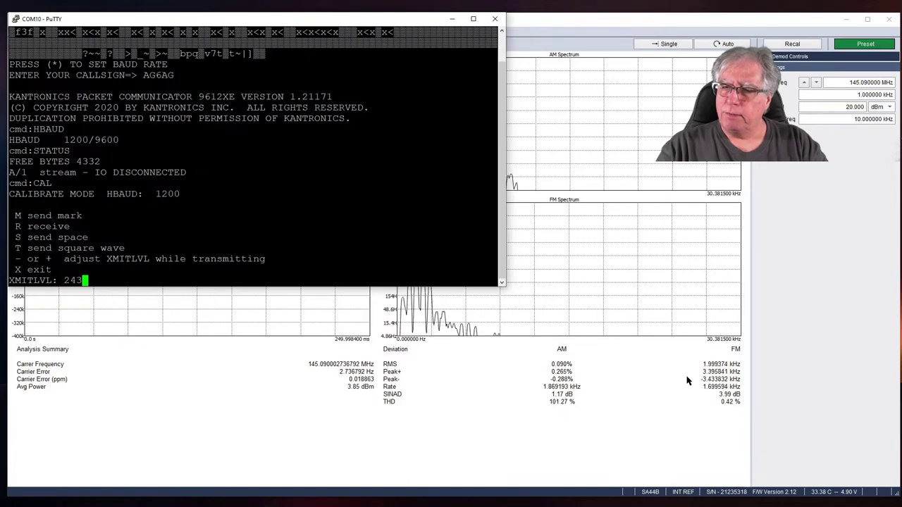
pyautogui.press('+')
pyautogui.press('+')
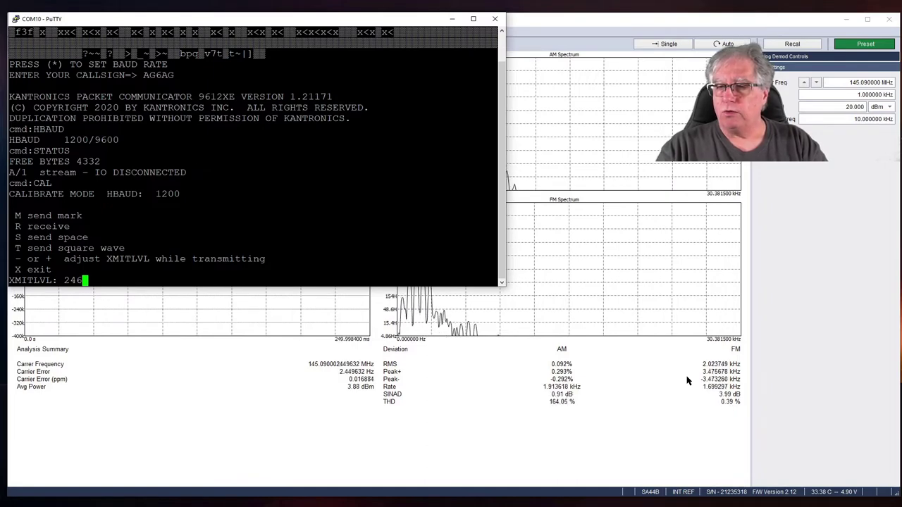
pyautogui.press('+')
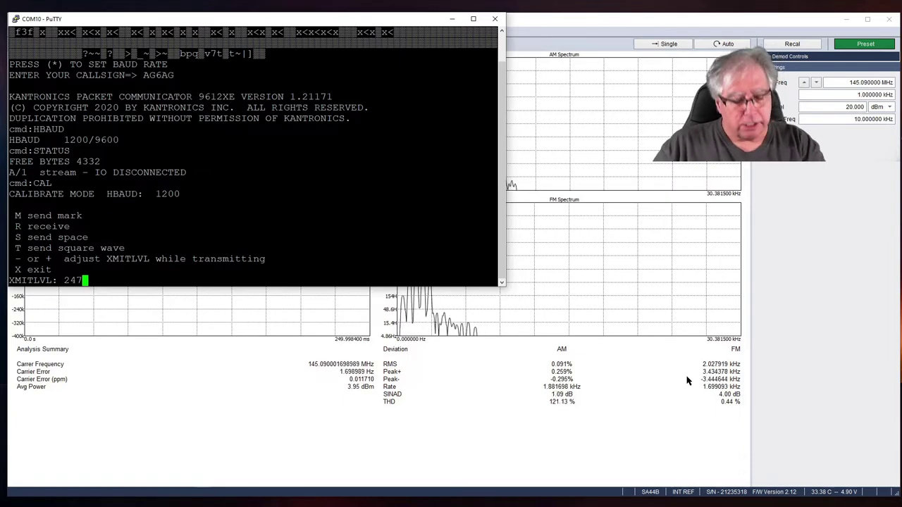
pyautogui.press('x')
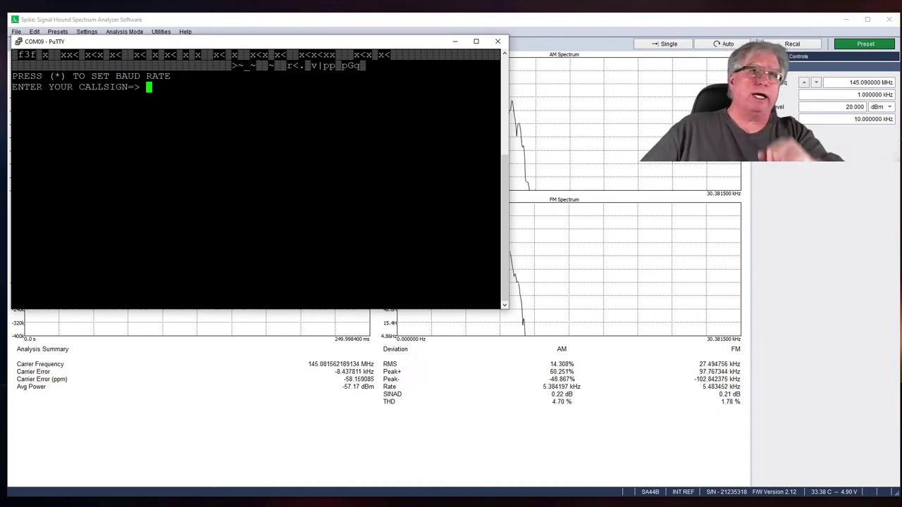
# Enter the station callsign at the startup prompt of the TNC on COM09
pyautogui.write('A')
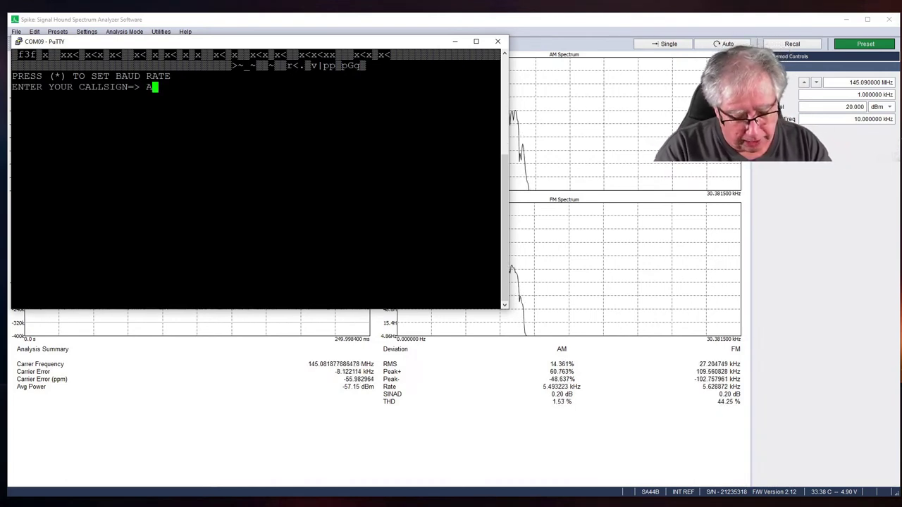
pyautogui.write('G6AG')
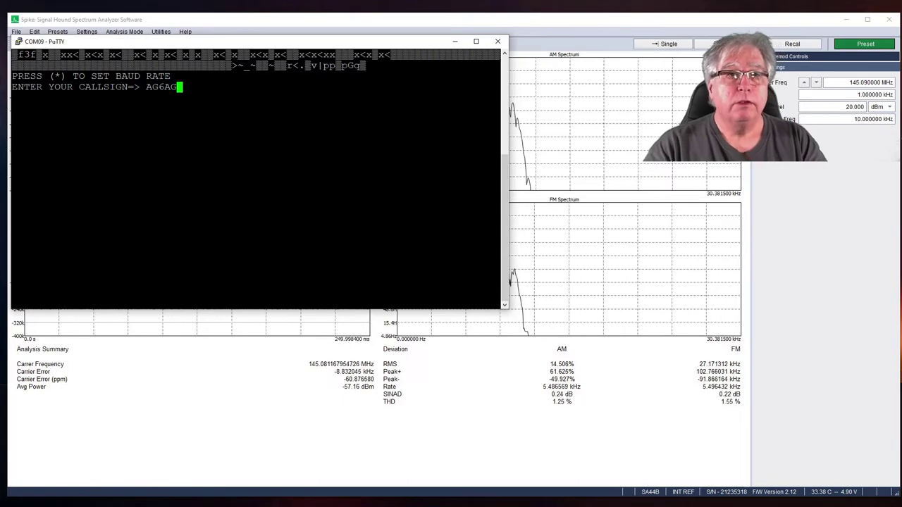
pyautogui.press('Return')
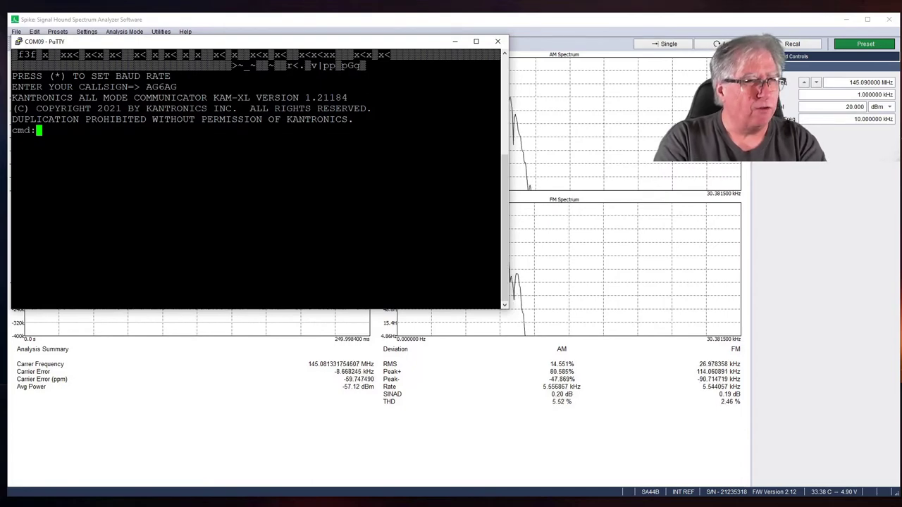
# Query the KAM-XL's stream state with STATUS and its port baud rates with HBAUD
pyautogui.write('ST')
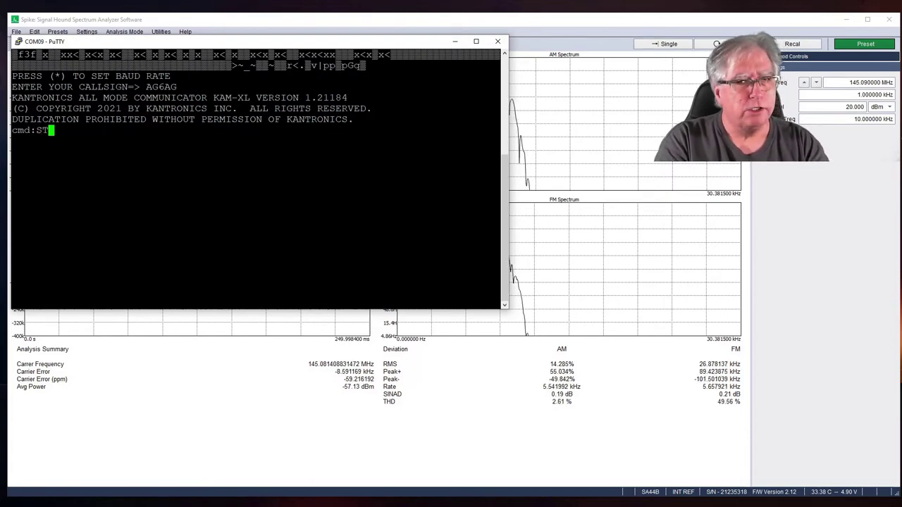
pyautogui.write('ATUS')
pyautogui.press('Return')
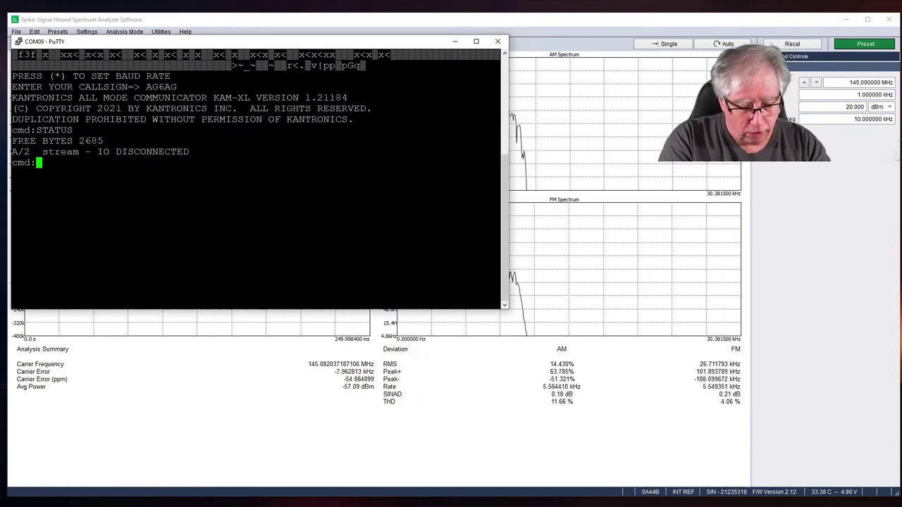
pyautogui.write('HBAUD')
pyautogui.press('Return')
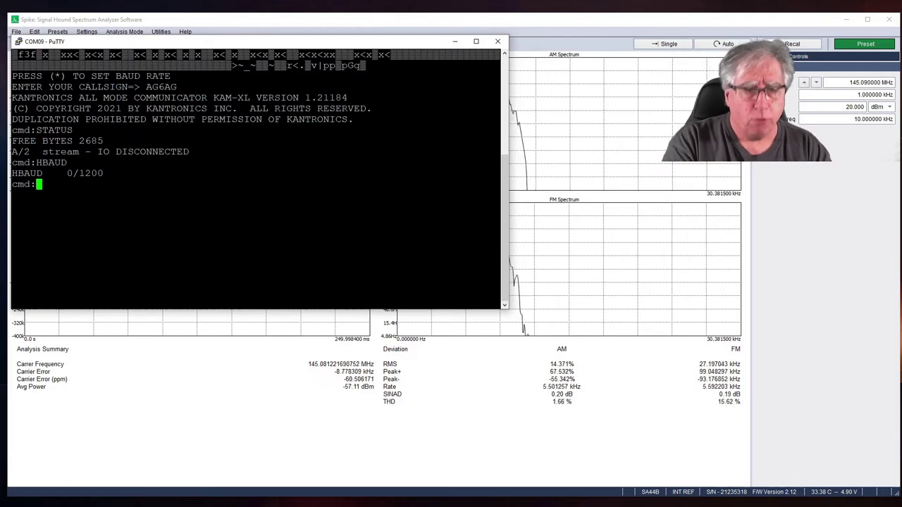
# Start the KAM-XL's calibrate mode with CAL, check its FM deviation in the Spike analyzer, and exit the mode in PuTTY
pyautogui.write('CAL')
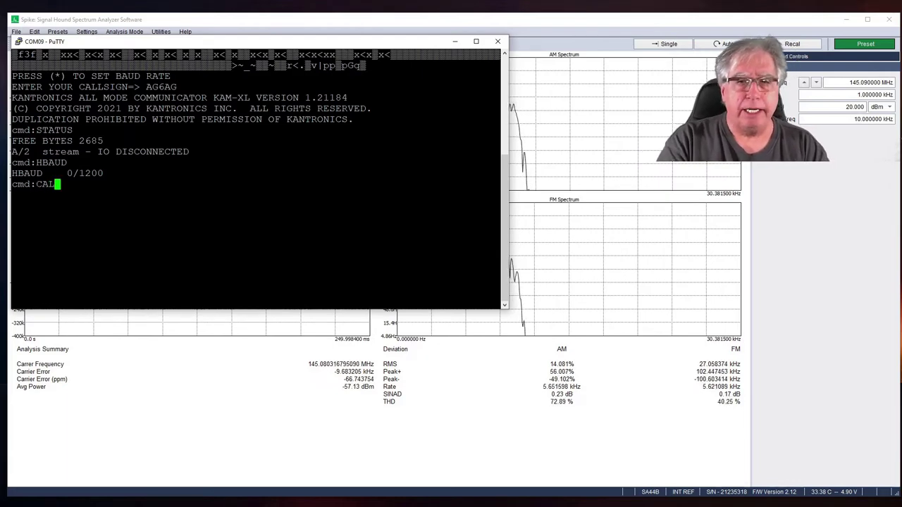
pyautogui.press('Return')
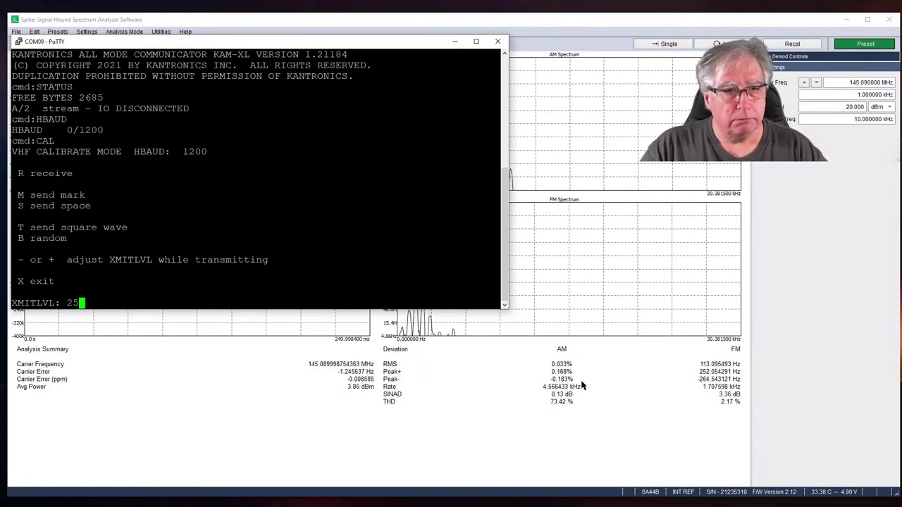
pyautogui.click(656, 374)
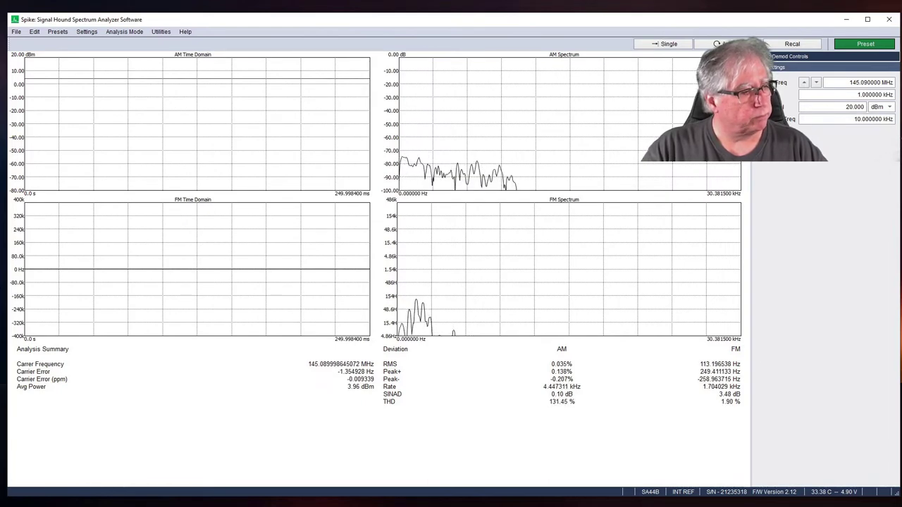
pyautogui.hotkey('alt', 'Tab')
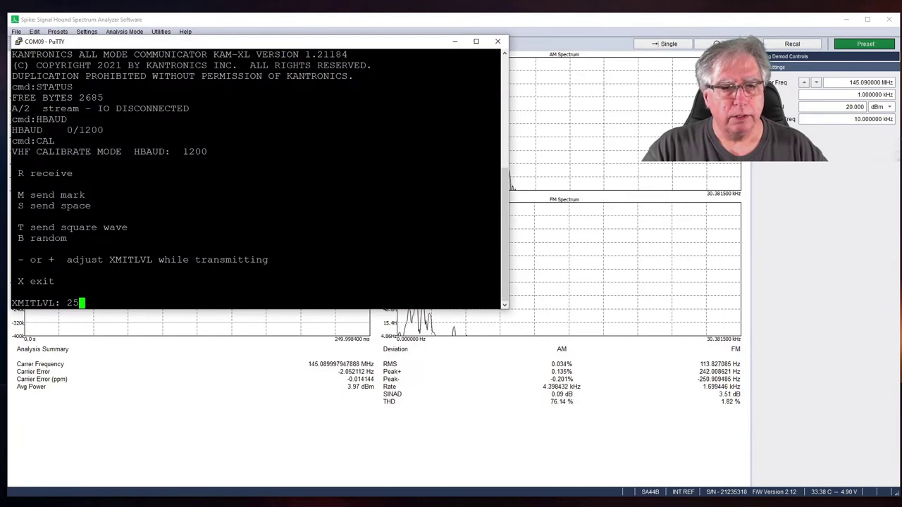
pyautogui.press('x')
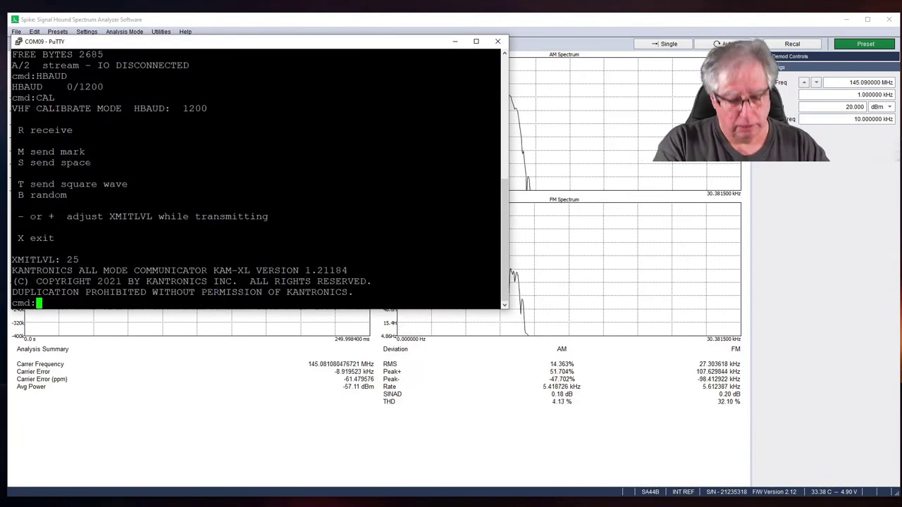
# Restart the KAM-XL's calibrate mode with CAL and raise its transmit level (XMITLVL) to 63 while transmitting
pyautogui.write('CAL')
pyautogui.press('Return')
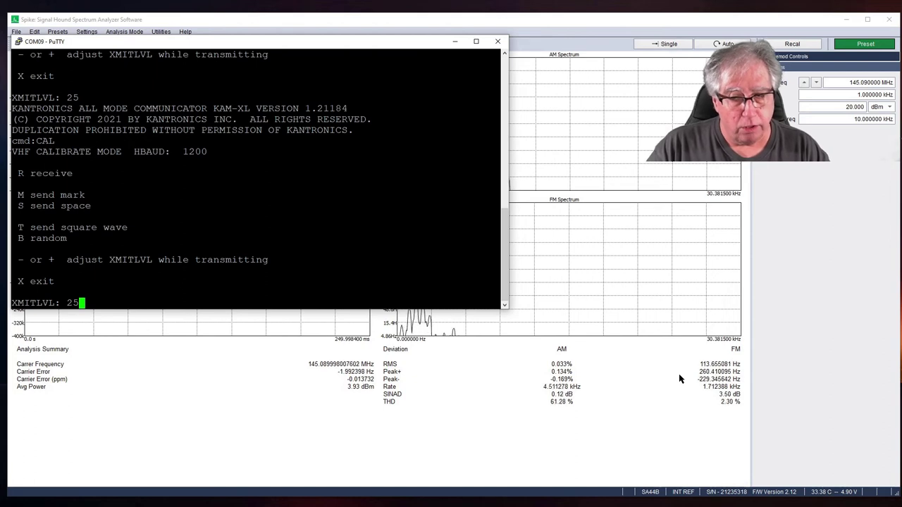
pyautogui.press('+')
pyautogui.press('+')
pyautogui.press('+')
pyautogui.press('+')
pyautogui.press('+')
pyautogui.press('+')
pyautogui.press('+')
pyautogui.press('+')
pyautogui.press('+')
pyautogui.press('+')
pyautogui.press('+')
pyautogui.press('+')
pyautogui.press('+')
pyautogui.press('+')
pyautogui.press('+')
pyautogui.press('+')
pyautogui.press('+')
pyautogui.press('+')
pyautogui.press('+')
pyautogui.press('+')
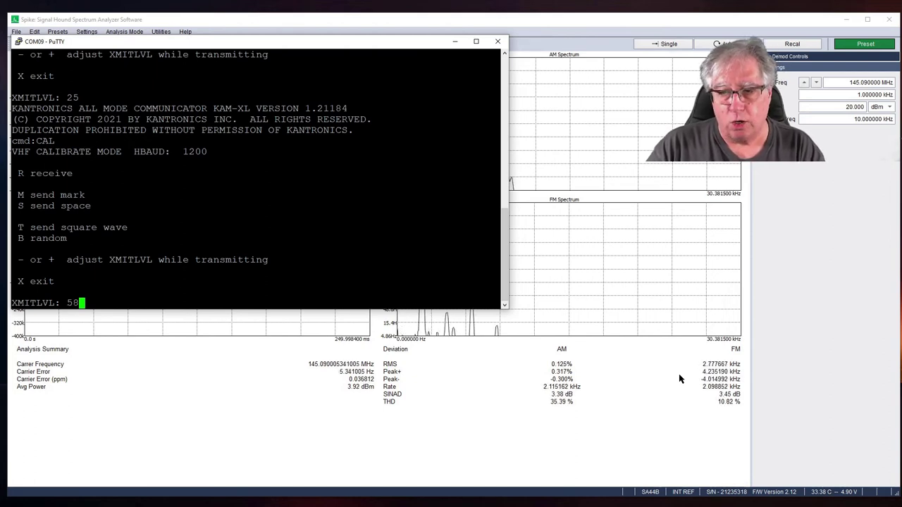
pyautogui.press('+')
pyautogui.press('+')
pyautogui.press('+')
pyautogui.press('+')
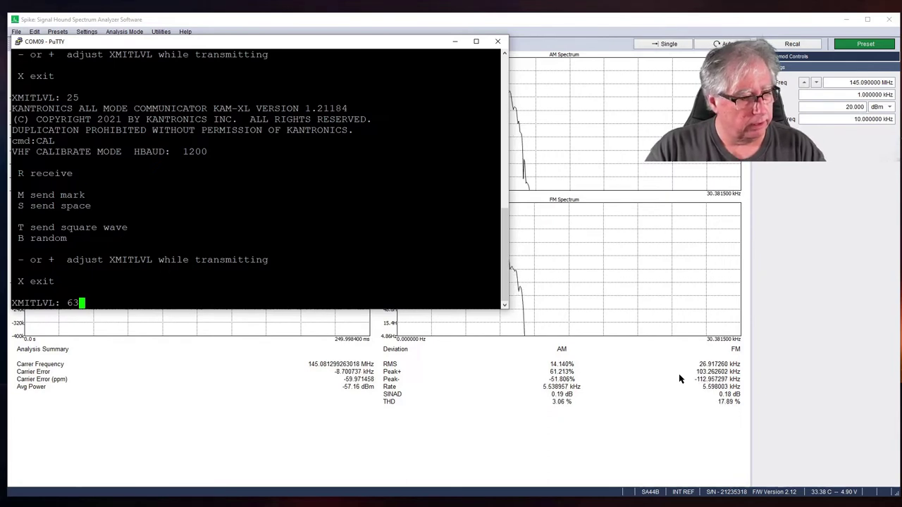
# Lower the KAM-XL's XMITLVL to 27 while transmitting, checking the FM deviation in the Spike analyzer
pyautogui.press('-')
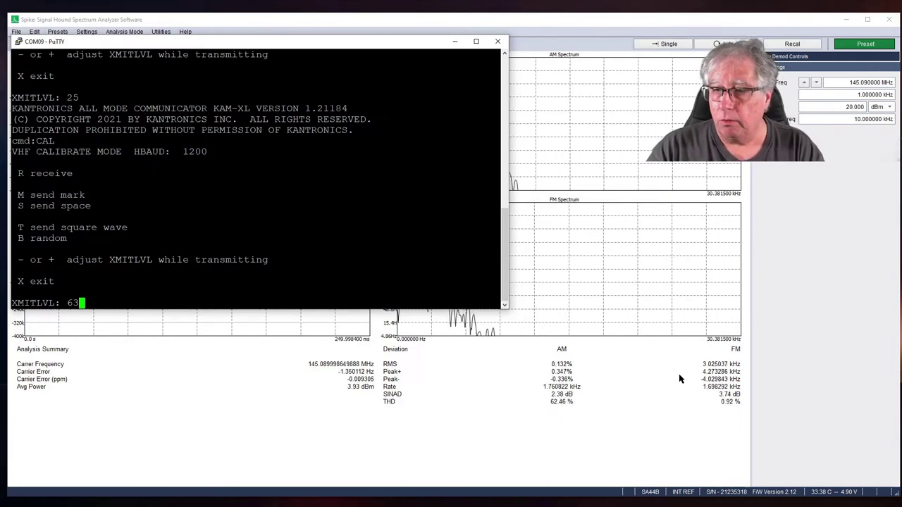
pyautogui.press('-')
pyautogui.press('-')
pyautogui.press('-')
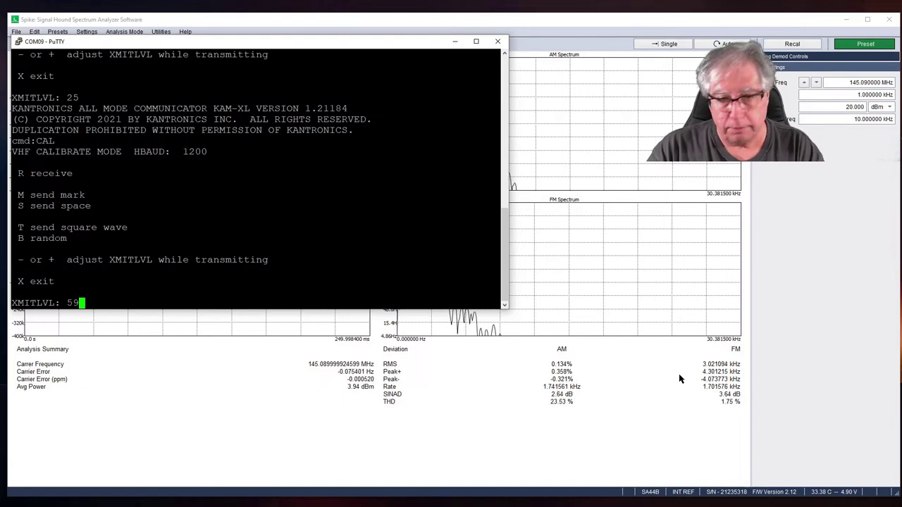
pyautogui.press('-')
pyautogui.press('-')
pyautogui.press('-')
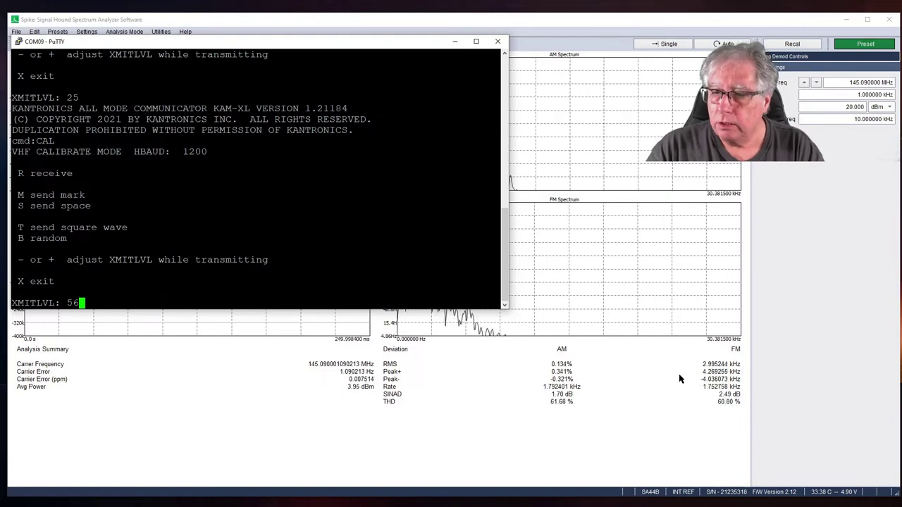
pyautogui.press('-')
pyautogui.press('-')
pyautogui.press('-')
pyautogui.press('-')
pyautogui.press('-')
pyautogui.press('-')
pyautogui.press('-')
pyautogui.press('-')
pyautogui.press('-')
pyautogui.press('-')
pyautogui.press('-')
pyautogui.press('-')
pyautogui.press('-')
pyautogui.press('-')
pyautogui.press('-')
pyautogui.press('-')
pyautogui.press('-')
pyautogui.press('-')
pyautogui.press('-')
pyautogui.press('-')
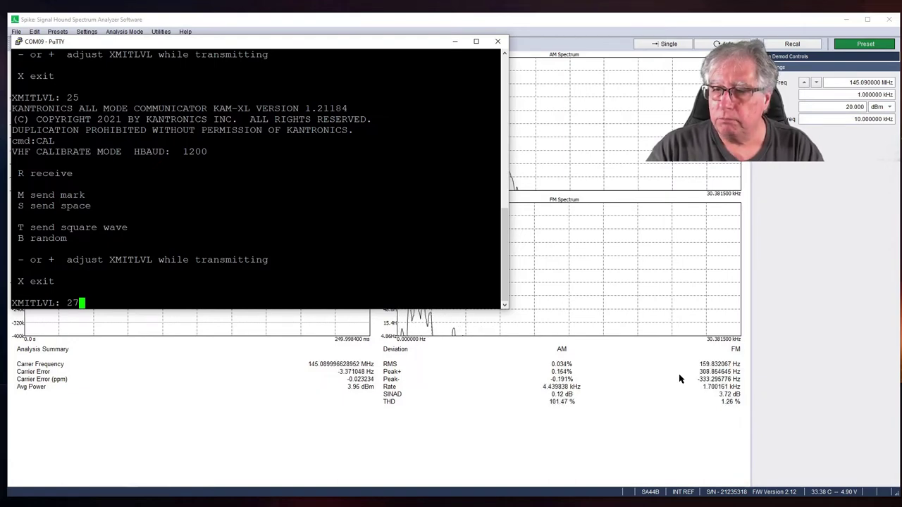
# Fine-tune the KAM-XL's XMITLVL to 42 against the measured FM deviation, and exit calibrate mode
pyautogui.press('+')
pyautogui.press('+')
pyautogui.press('+')
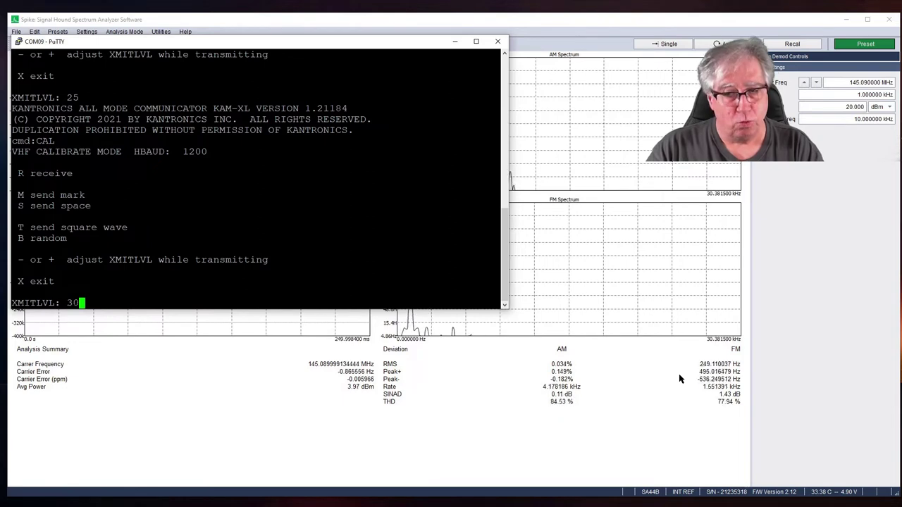
pyautogui.press('+')
pyautogui.press('+')
pyautogui.press('+')
pyautogui.press('+')
pyautogui.press('+')
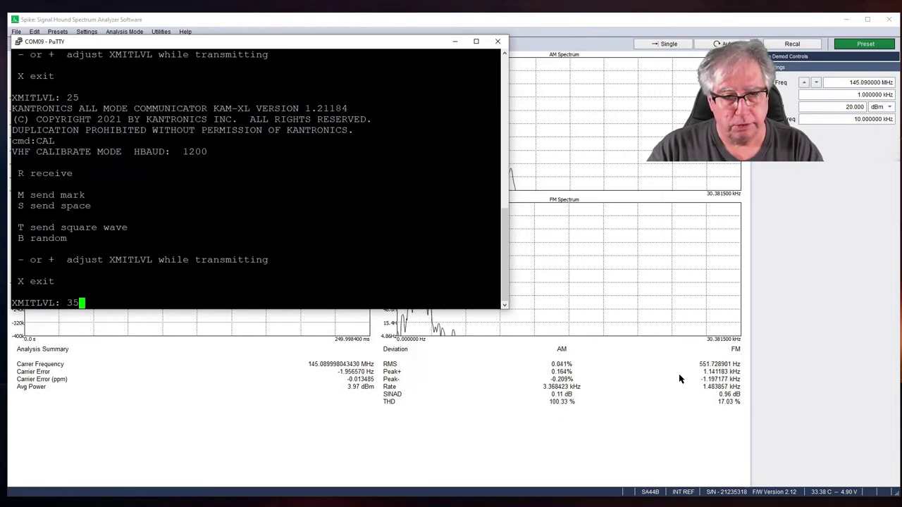
pyautogui.press('+')
pyautogui.press('+')
pyautogui.press('+')
pyautogui.press('+')
pyautogui.press('+')
pyautogui.press('+')
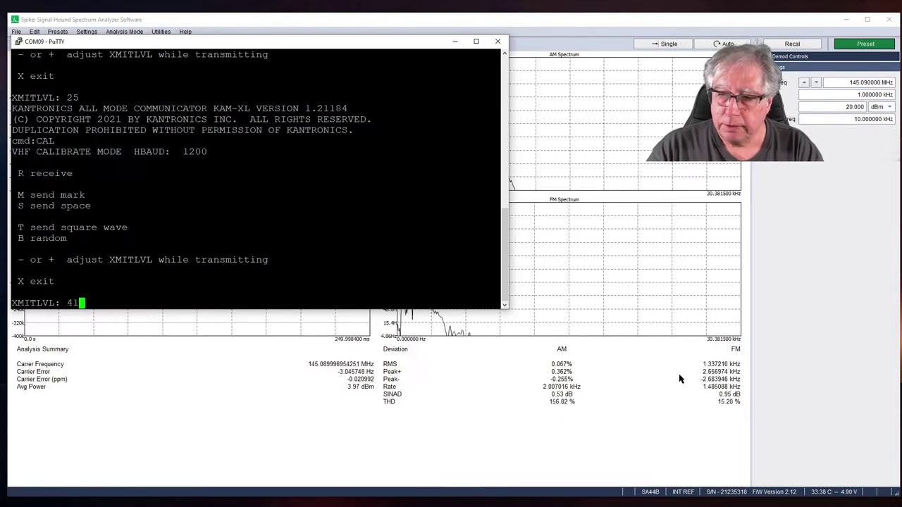
pyautogui.press('+')
pyautogui.press('+')
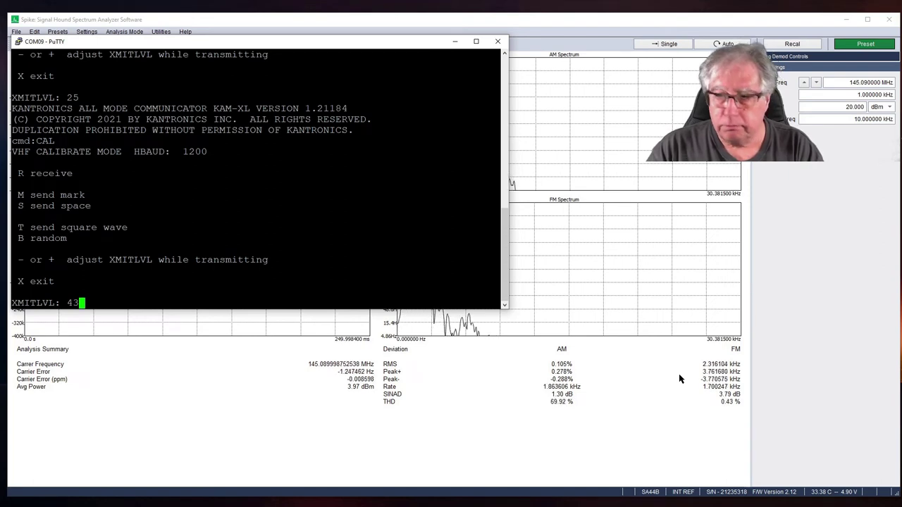
pyautogui.press('-')
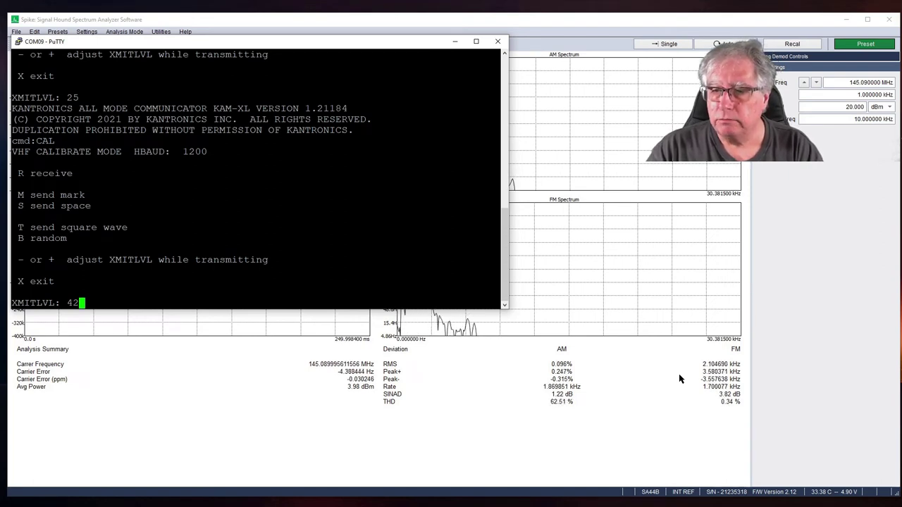
pyautogui.press('-')
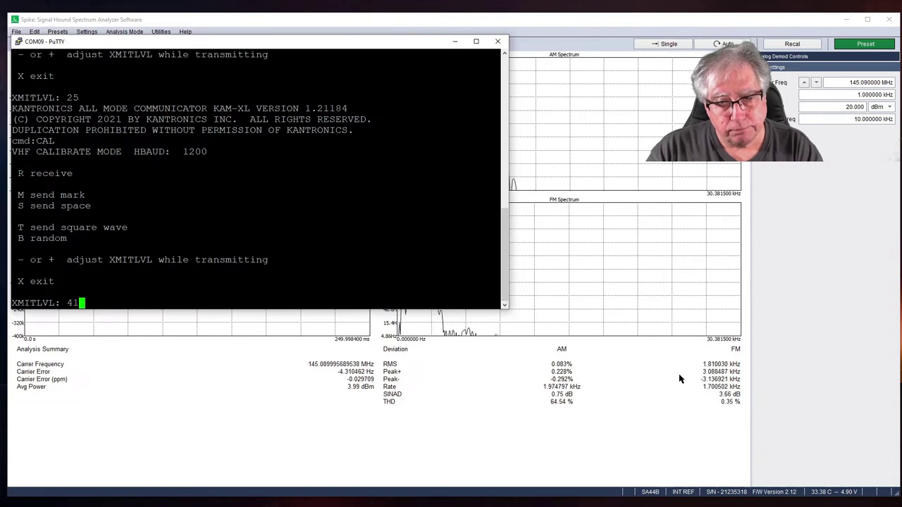
pyautogui.press('+')
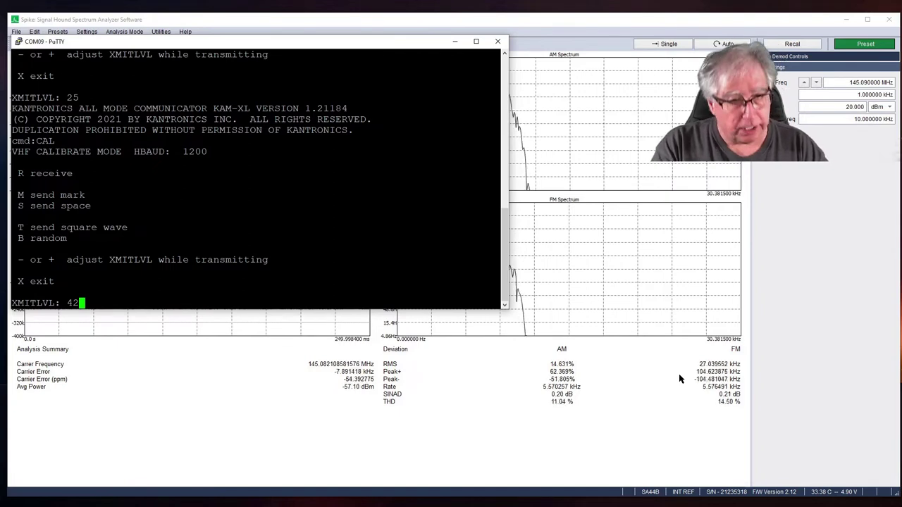
pyautogui.press('x')
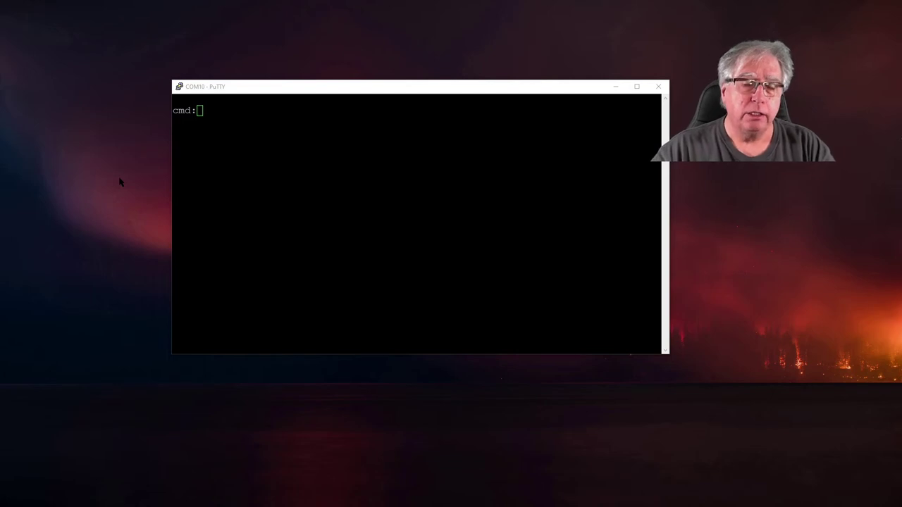
# Query the port baud rates with HBAUD and the stream state with STATUS on the COM10 TNC
pyautogui.click(437, 90)
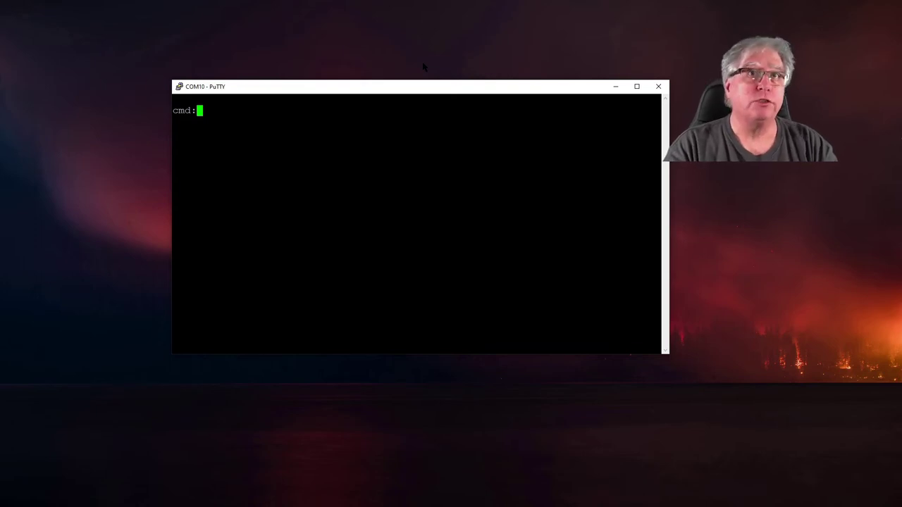
pyautogui.write('HBAUD')
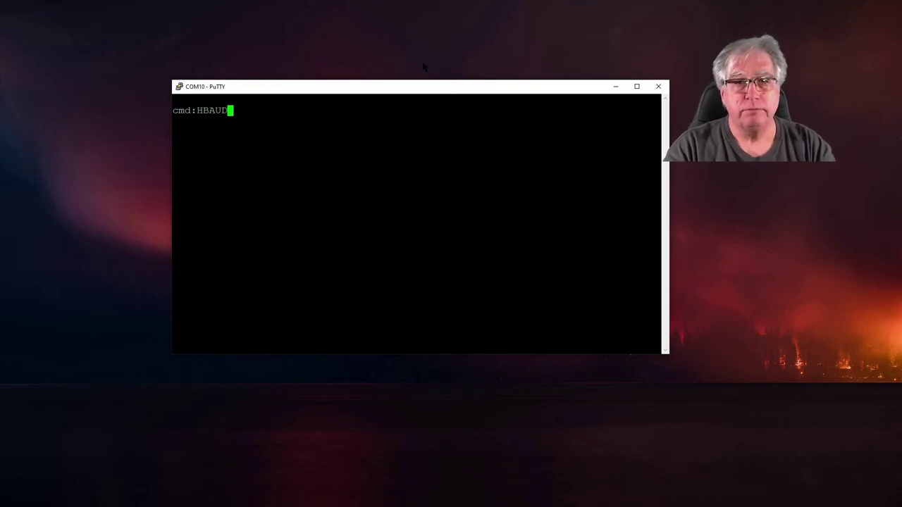
pyautogui.press('Return')
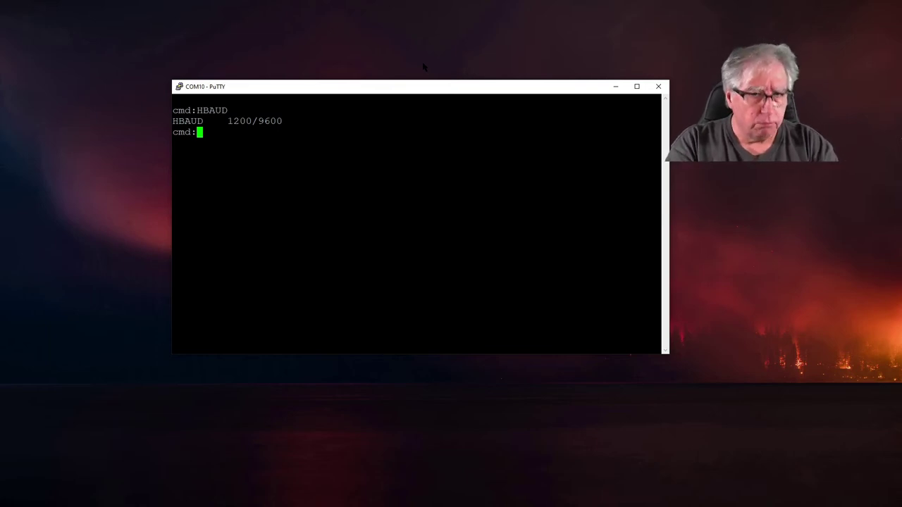
pyautogui.write('STATUS')
pyautogui.press('Return')
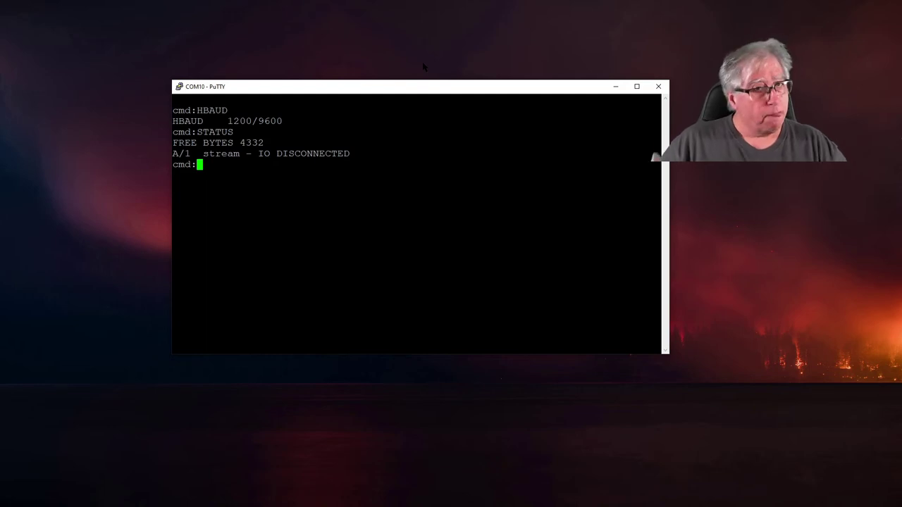
# Connect to the ECSS mailbox from the COM10 TNC with CONN ECSS
pyautogui.write('CONN ')
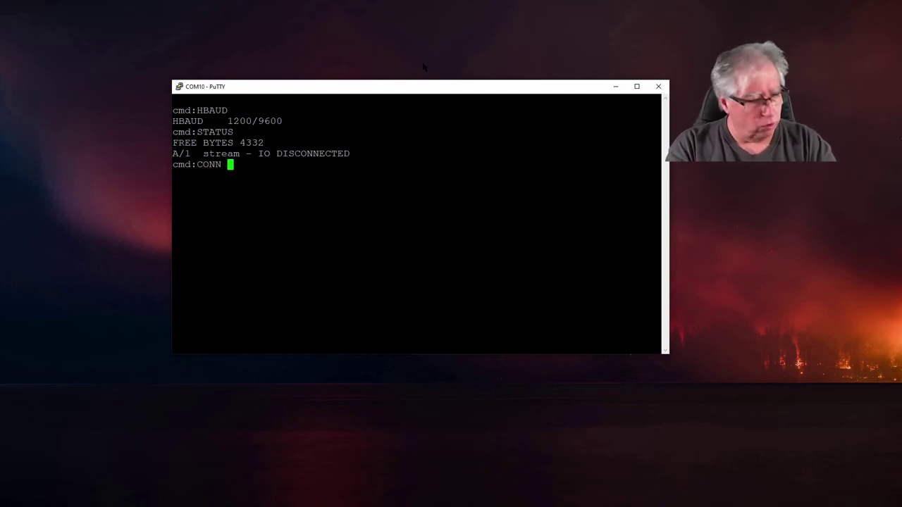
pyautogui.write('ES')
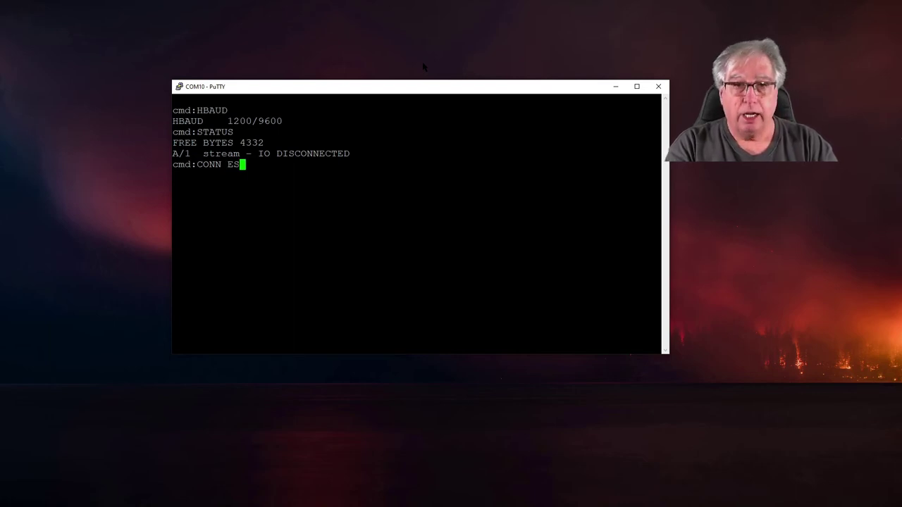
pyautogui.press('BackSpace')
pyautogui.write('CSS')
pyautogui.press('Return')
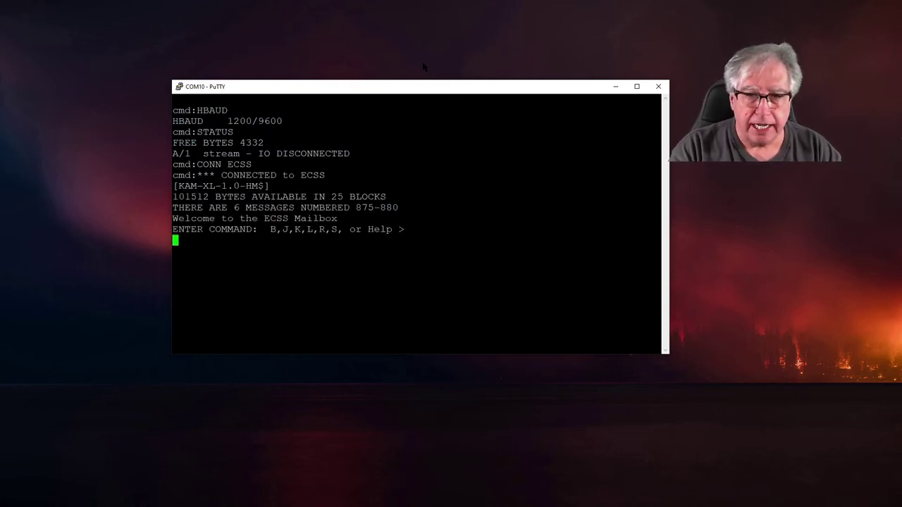
# List the messages in the ECSS mailbox with L, and sign off with B
pyautogui.write('L')
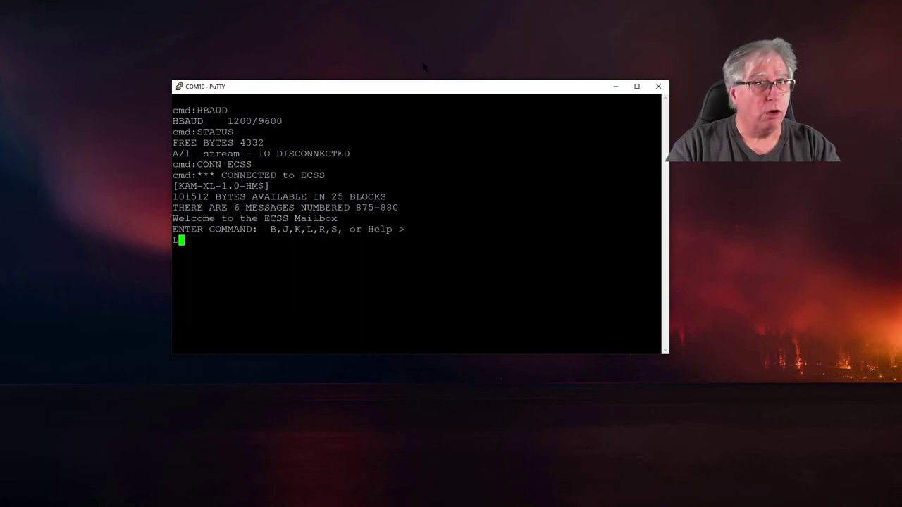
pyautogui.press('Return')
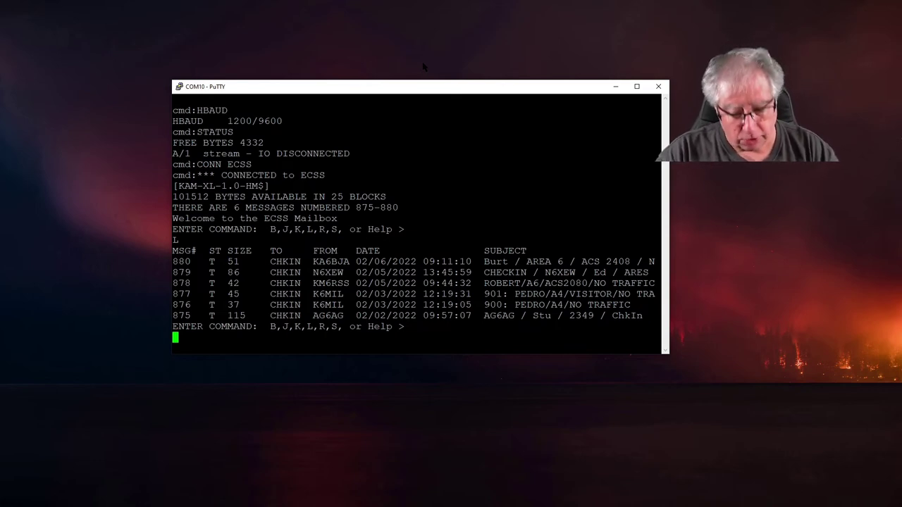
pyautogui.write('B')
pyautogui.press('Return')
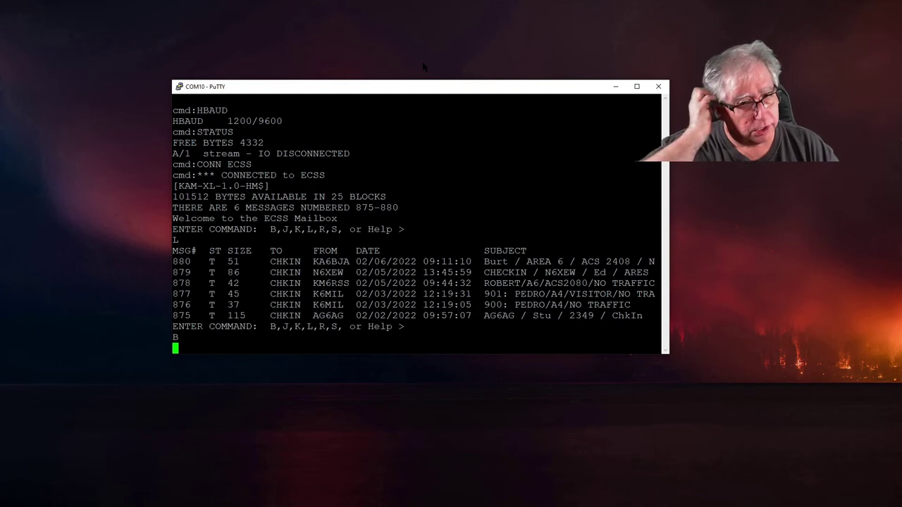